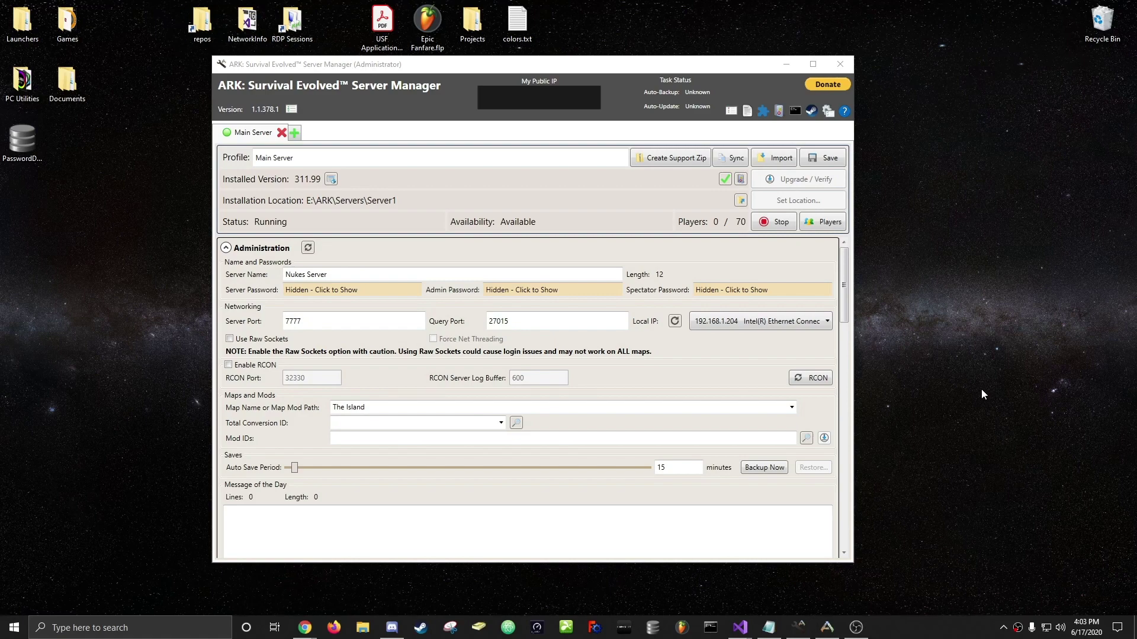
Open the Epic Games library, examine the ARK: Survival Evolved entry, and minimize the launcher.
left_click(1004, 629)
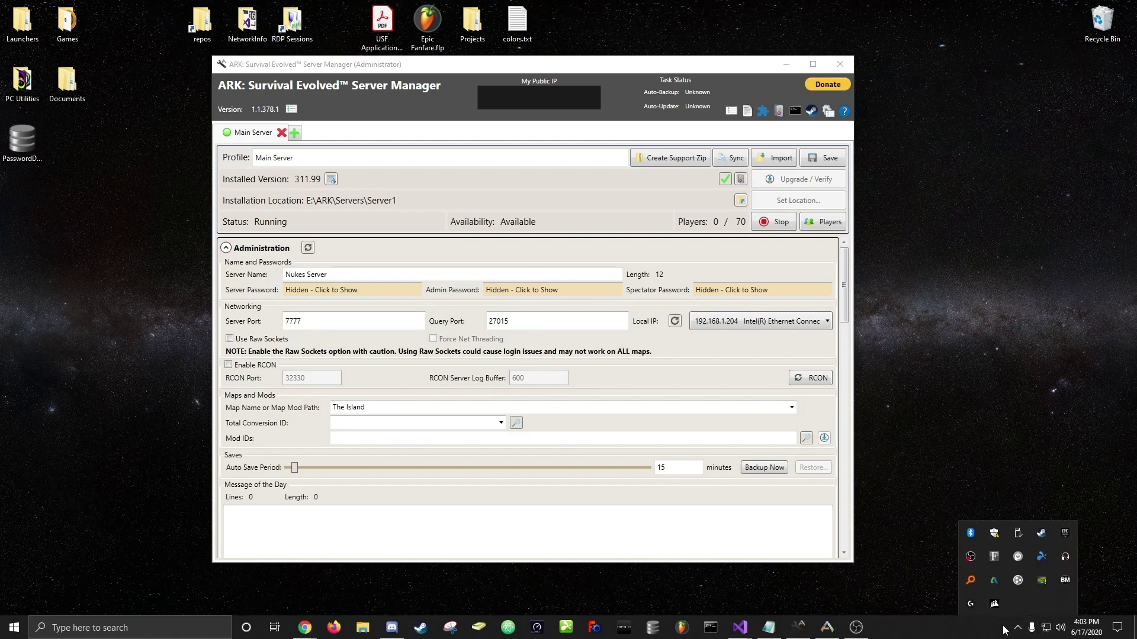
right_click(1064, 532)
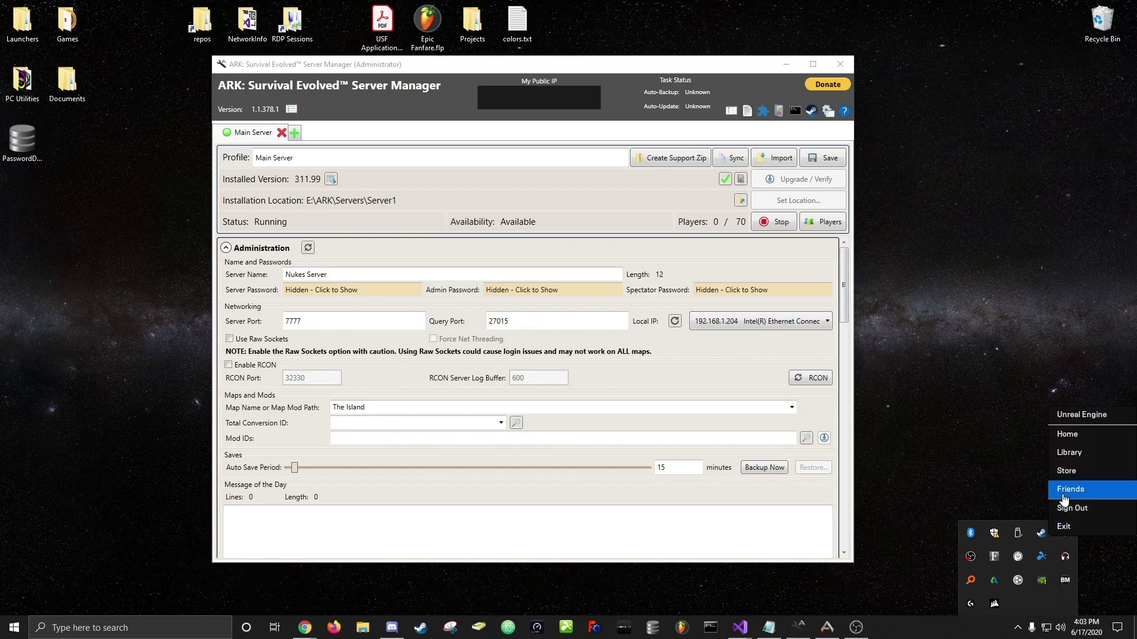
left_click(1068, 452)
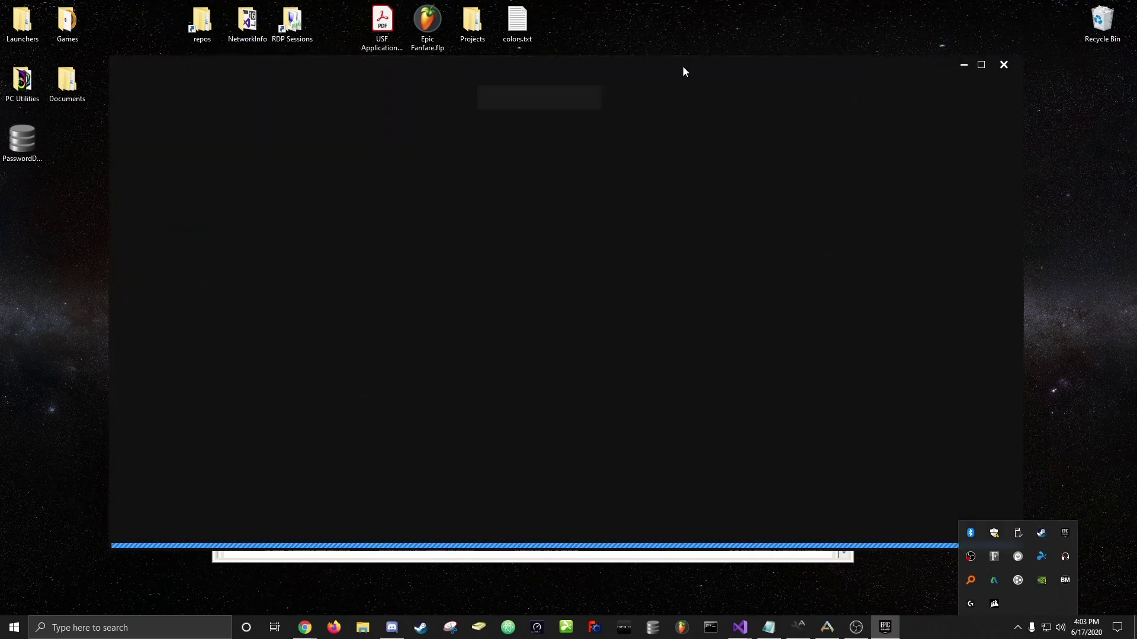
left_click_drag(683, 66, 682, 138)
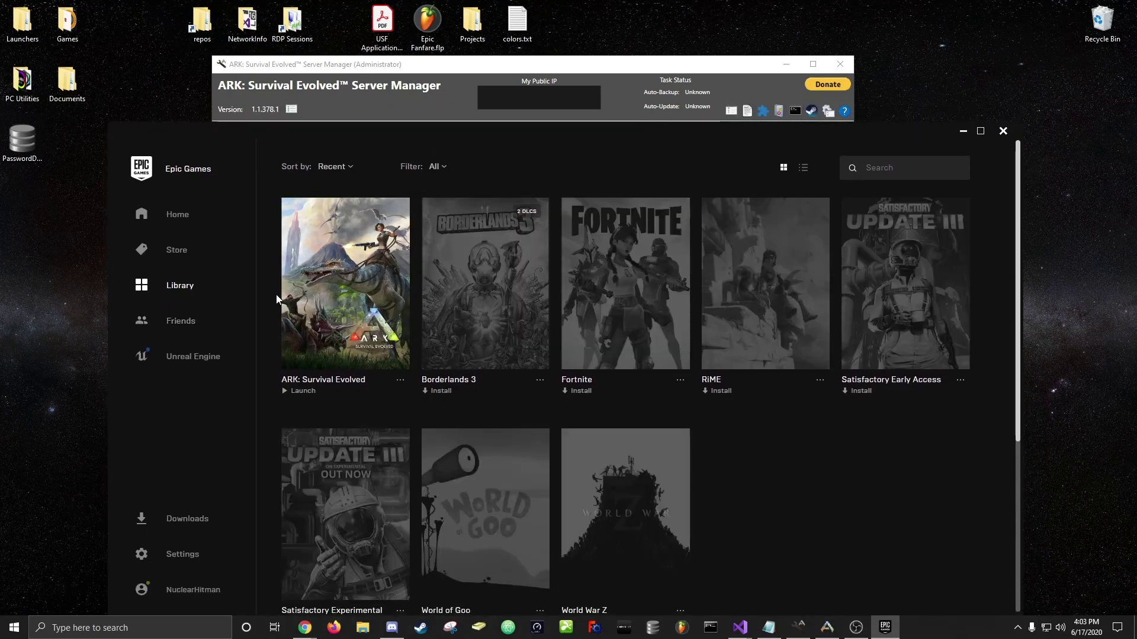
left_click(401, 380)
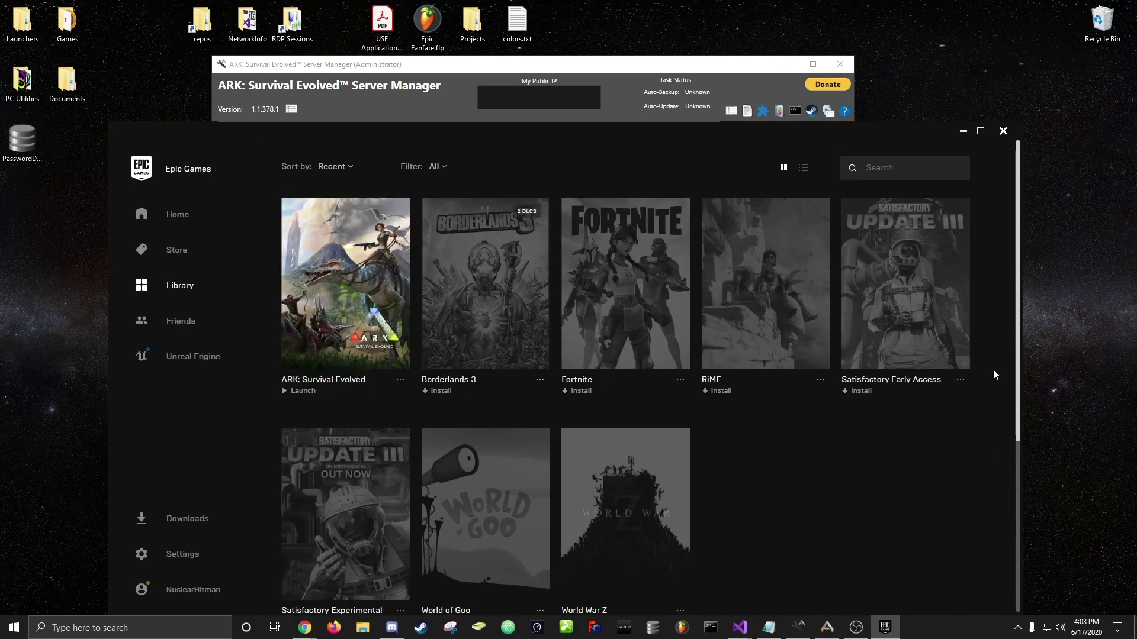
left_click(963, 131)
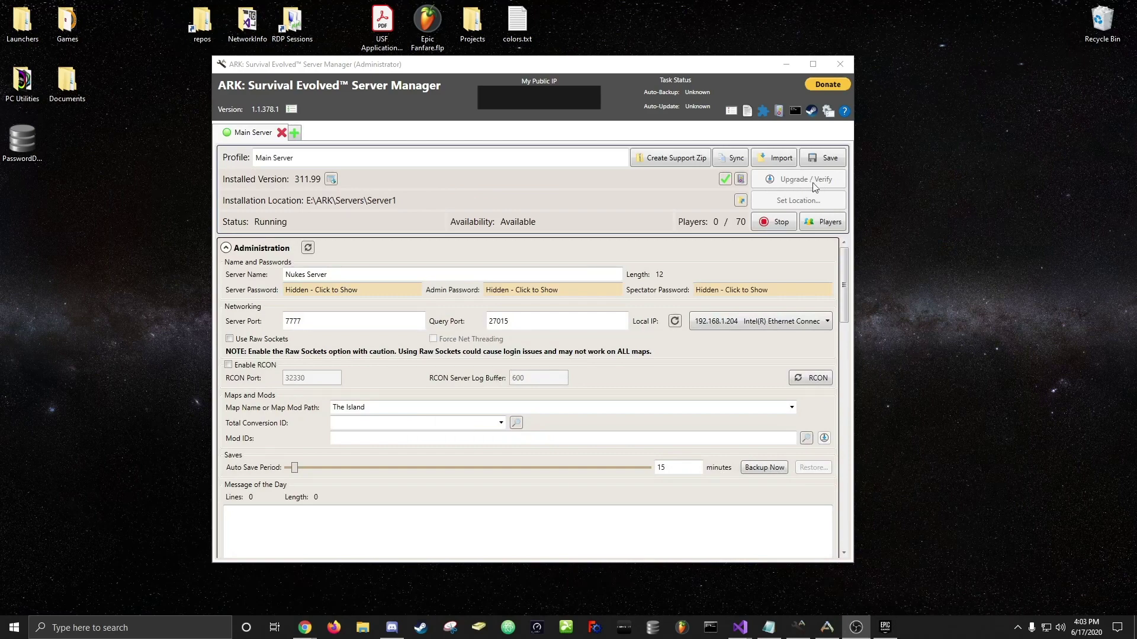
Check the running game server's console log and stop the Main Server.
left_click(622, 217)
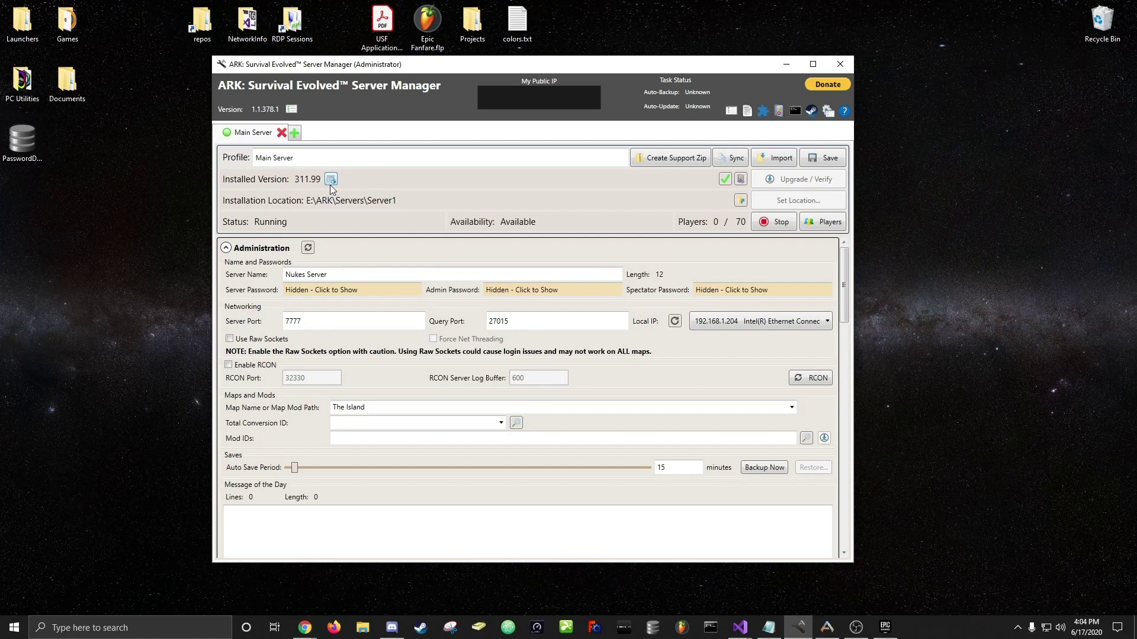
left_click(827, 628)
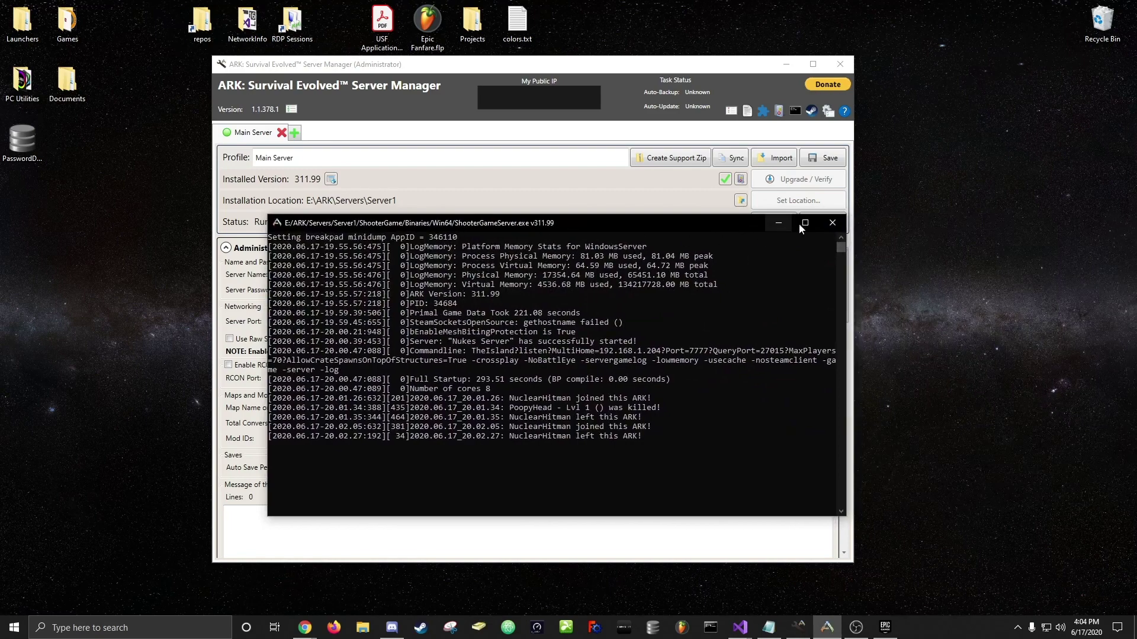
left_click(821, 229)
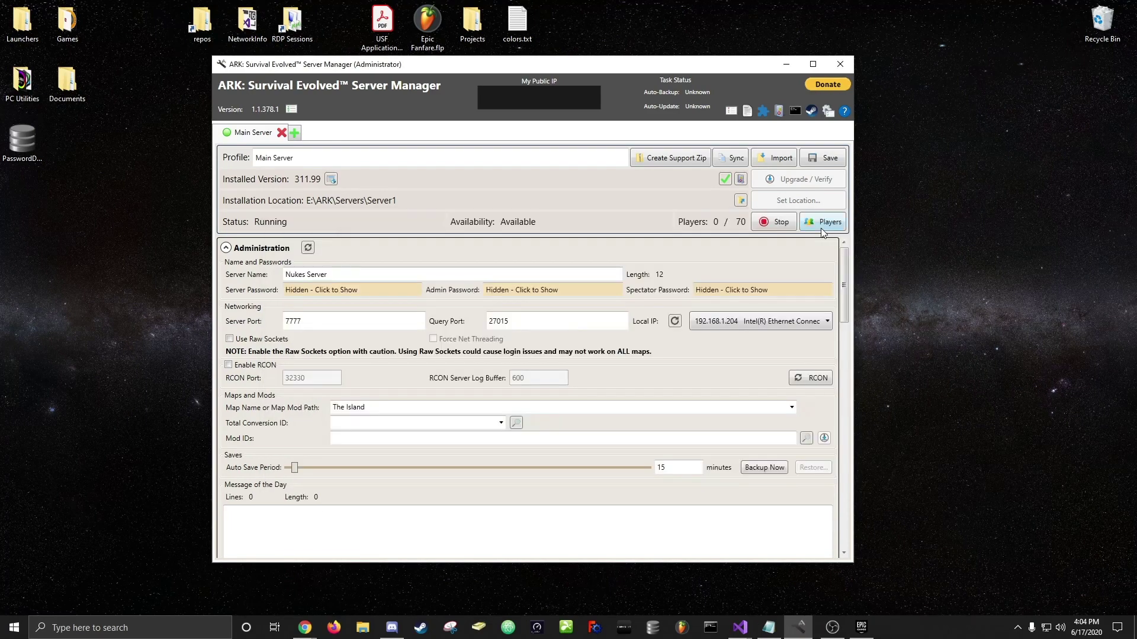
left_click(773, 222)
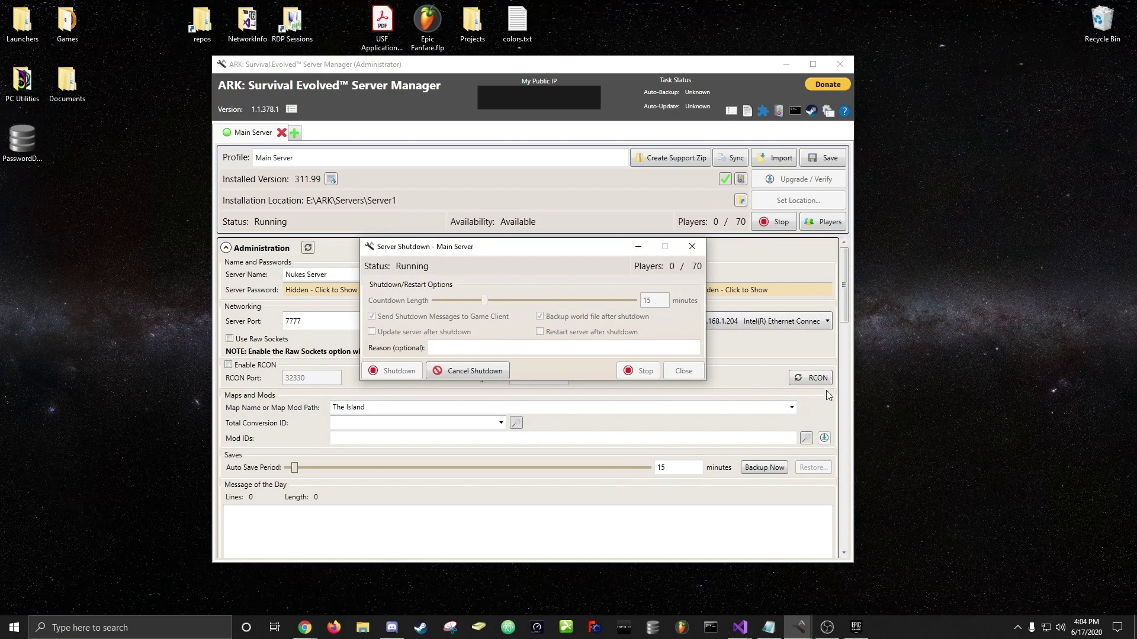
Examine the crossplay entry in the Server Args of the command line settings.
left_click_drag(844, 269, 875, 423)
left_click(338, 477)
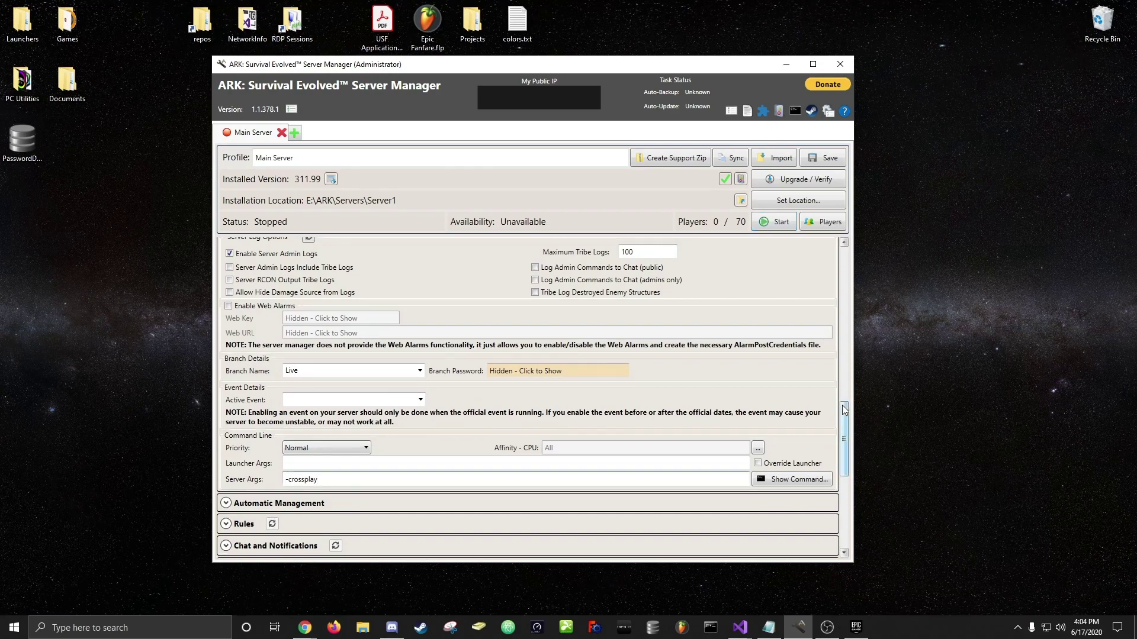
left_click_drag(844, 408, 868, 253)
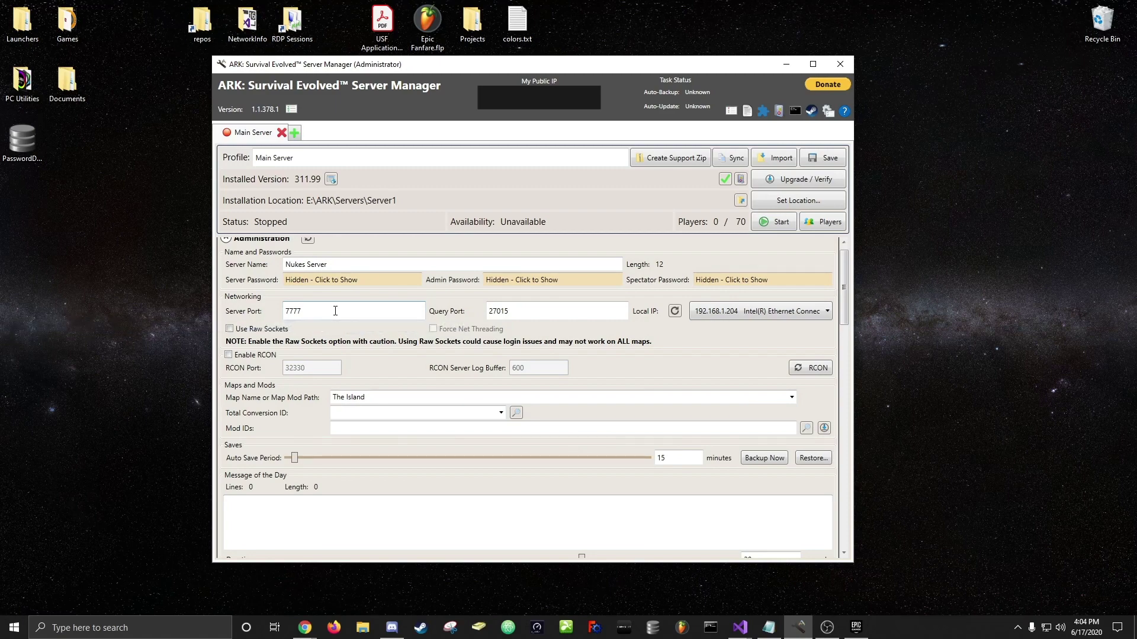
Start the Main Server and move its console window clear of the server status details.
left_click(792, 224)
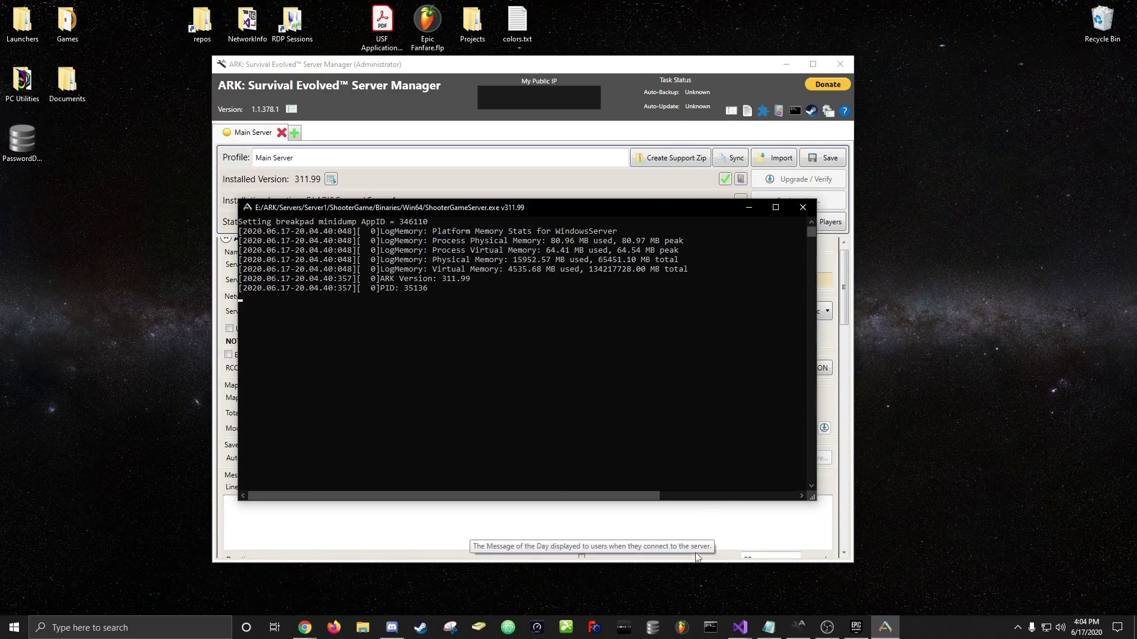
left_click_drag(549, 209, 580, 273)
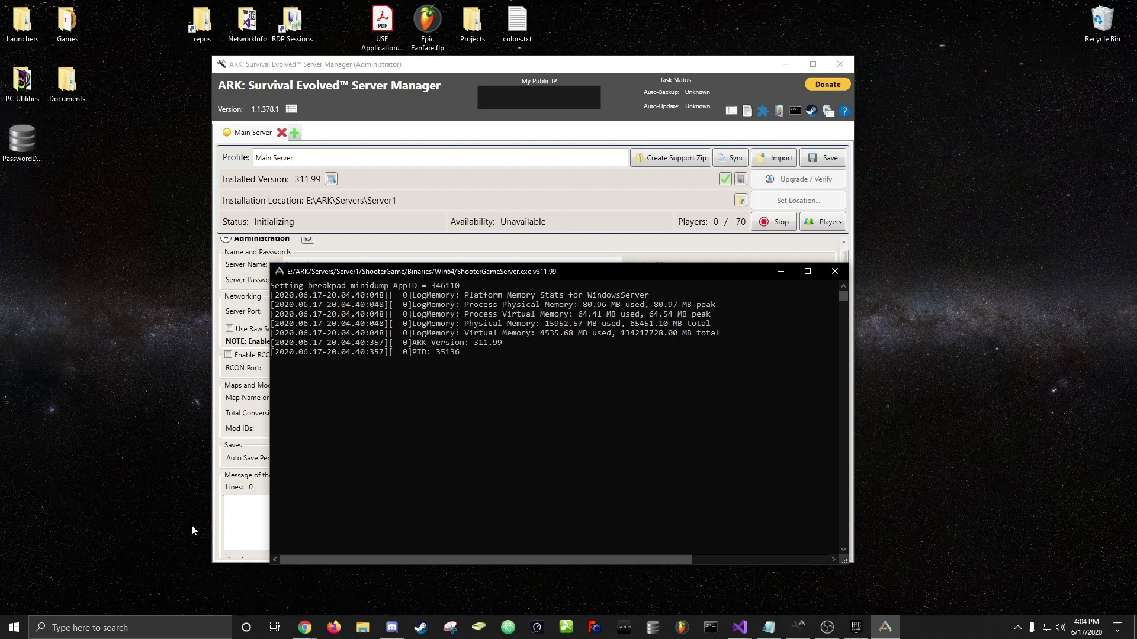
Examine the Server Options, including Use Cache and Force Low Memory, and the command line arguments.
left_click(240, 452)
scroll(513, 371, "down", 7)
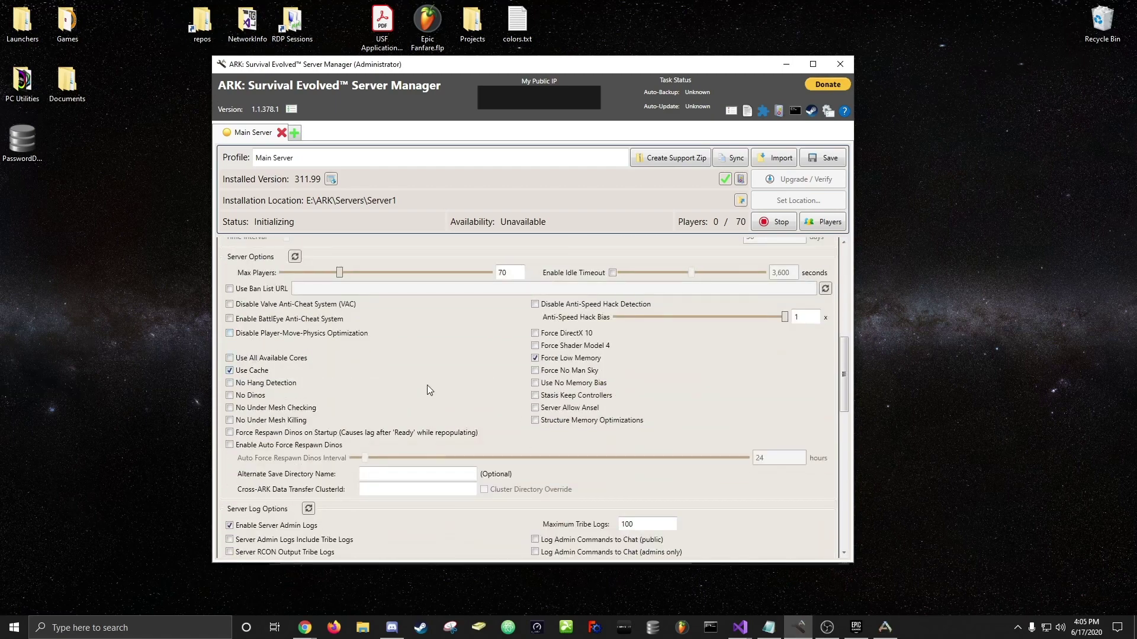
scroll(427, 385, "up", 8)
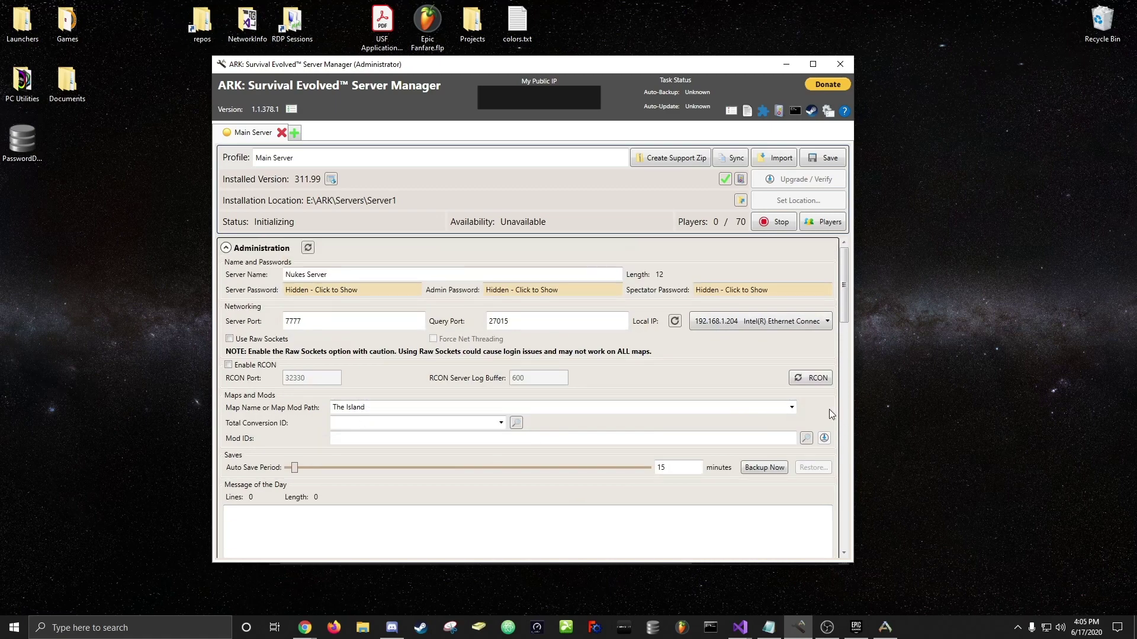
scroll(829, 413, "down", 8)
left_click(244, 409)
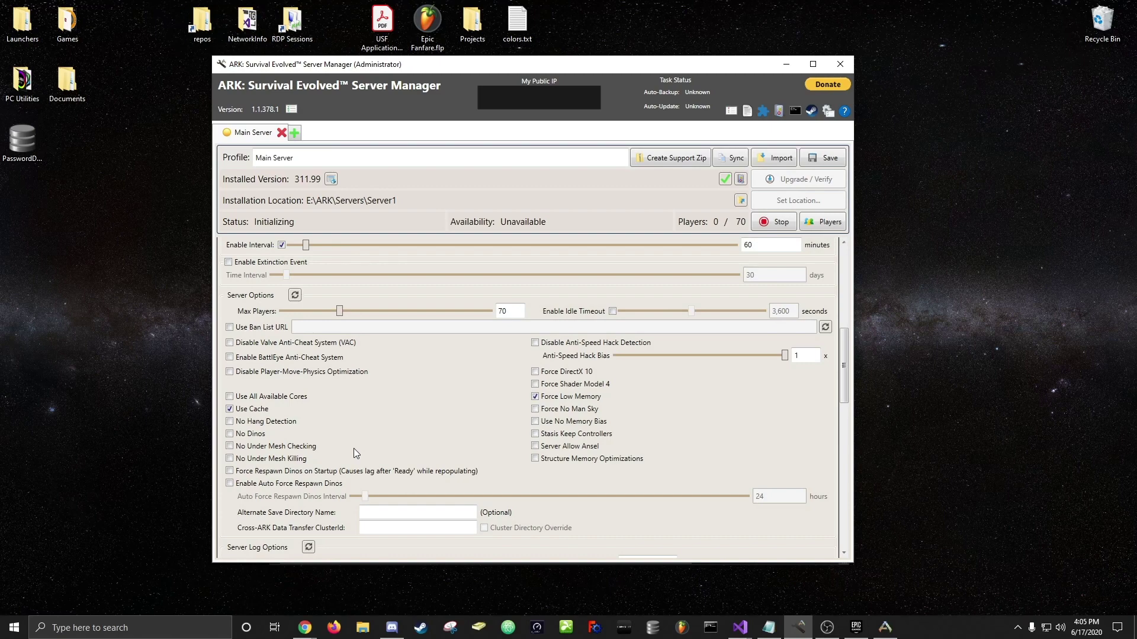
mouse_move(572, 400)
scroll(476, 413, "down", 5)
scroll(442, 390, "down", 10)
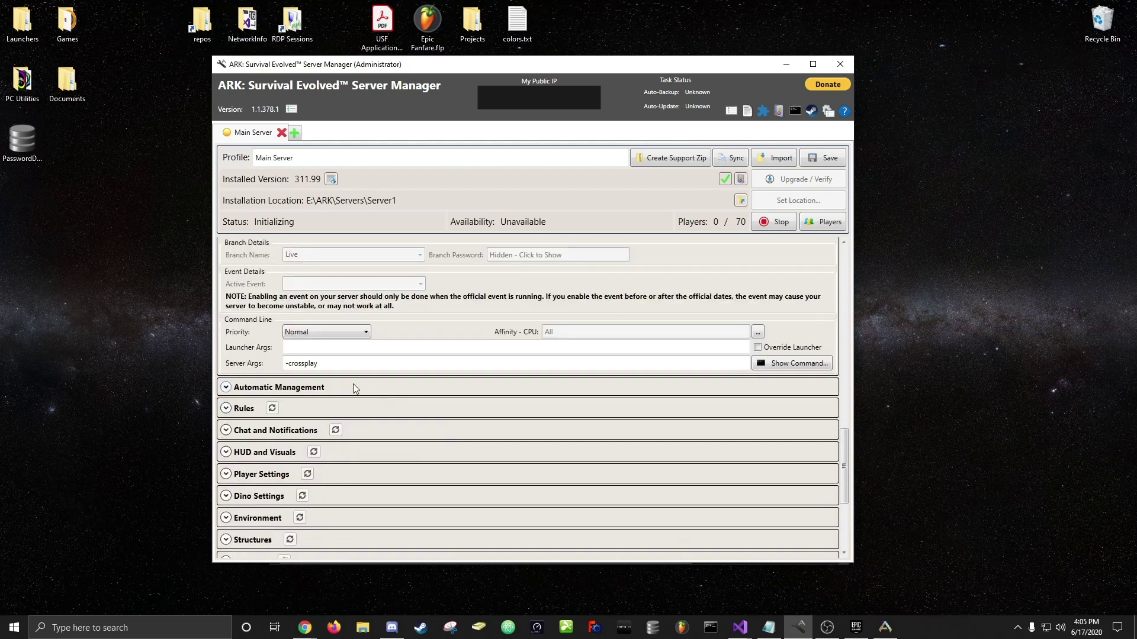
scroll(408, 320, "up", 7)
scroll(417, 308, "up", 7)
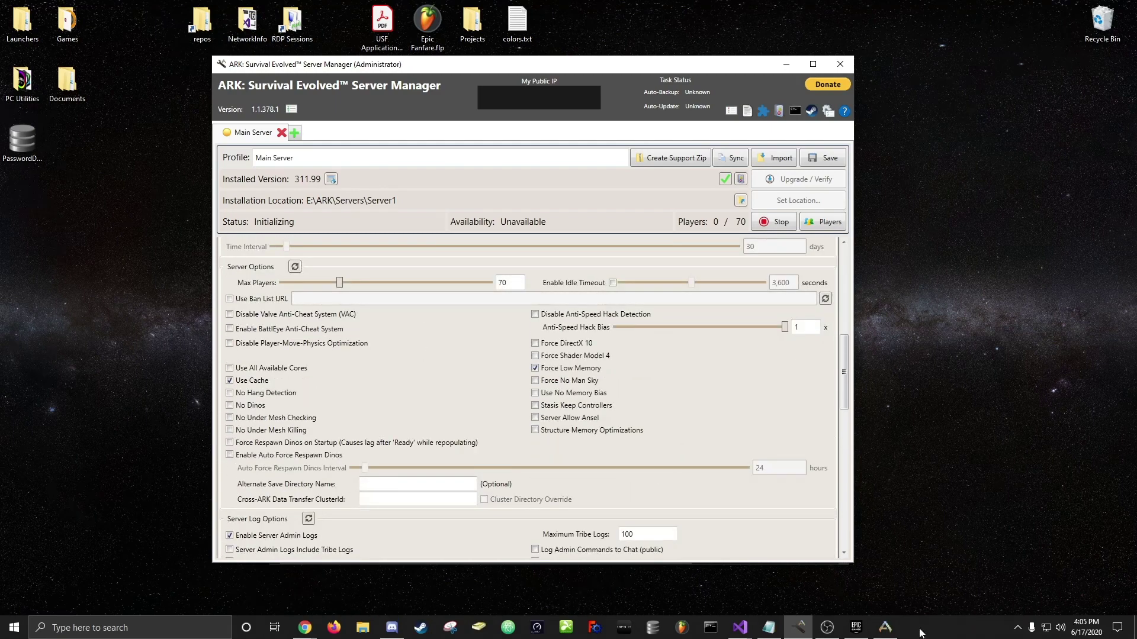
Check the server console's startup log and launch ARK: Survival Evolved from the Epic Games library.
left_click(886, 628)
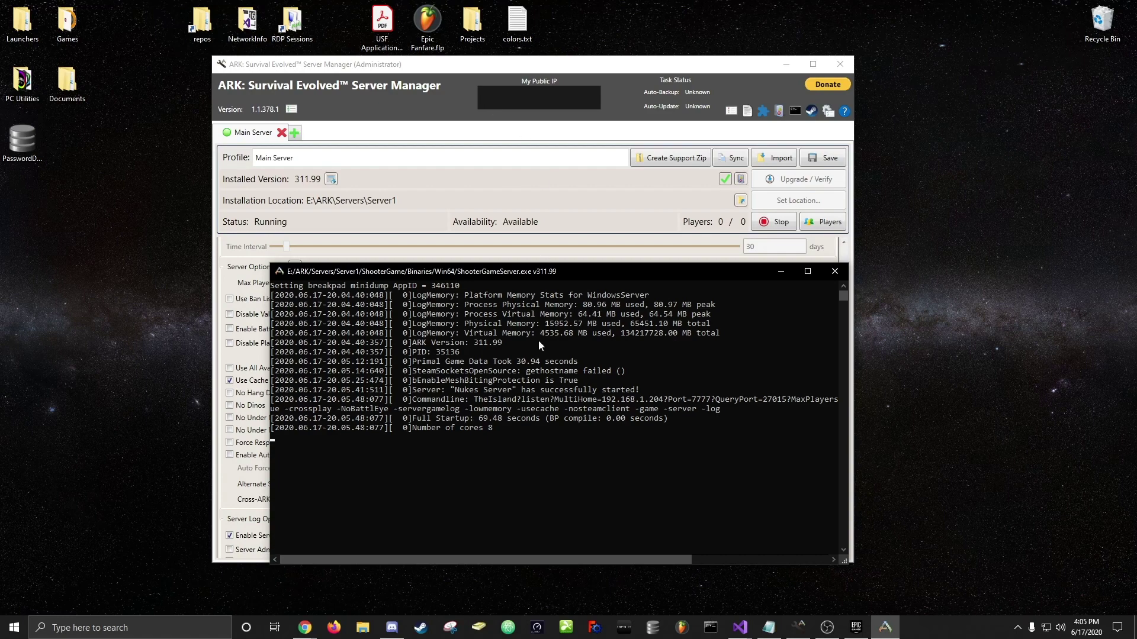
left_click(781, 271)
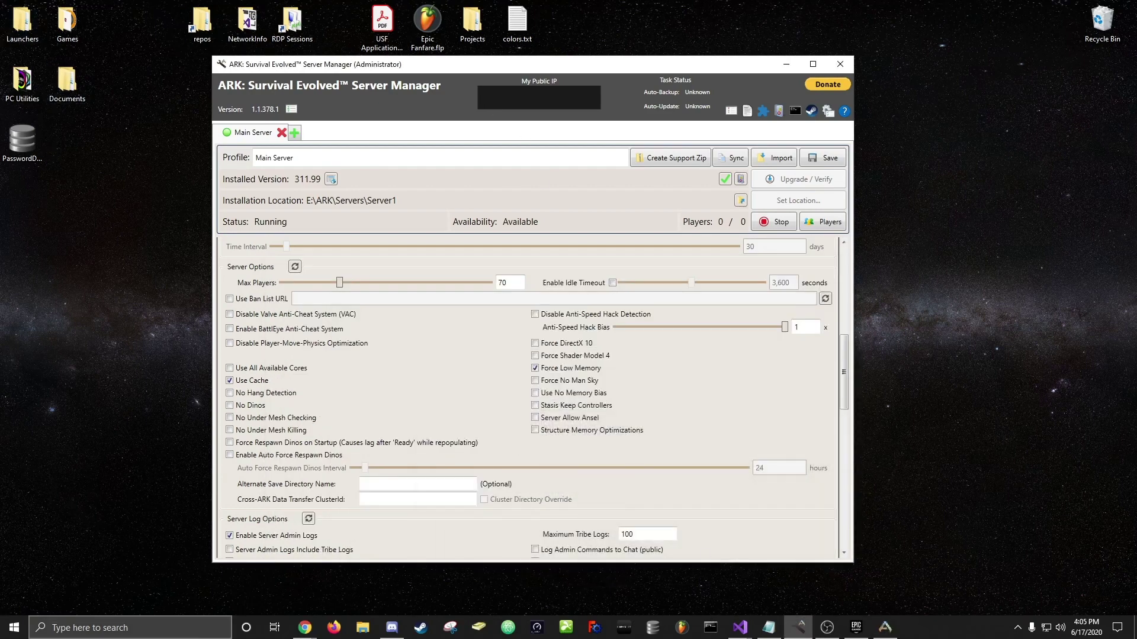
left_click(856, 628)
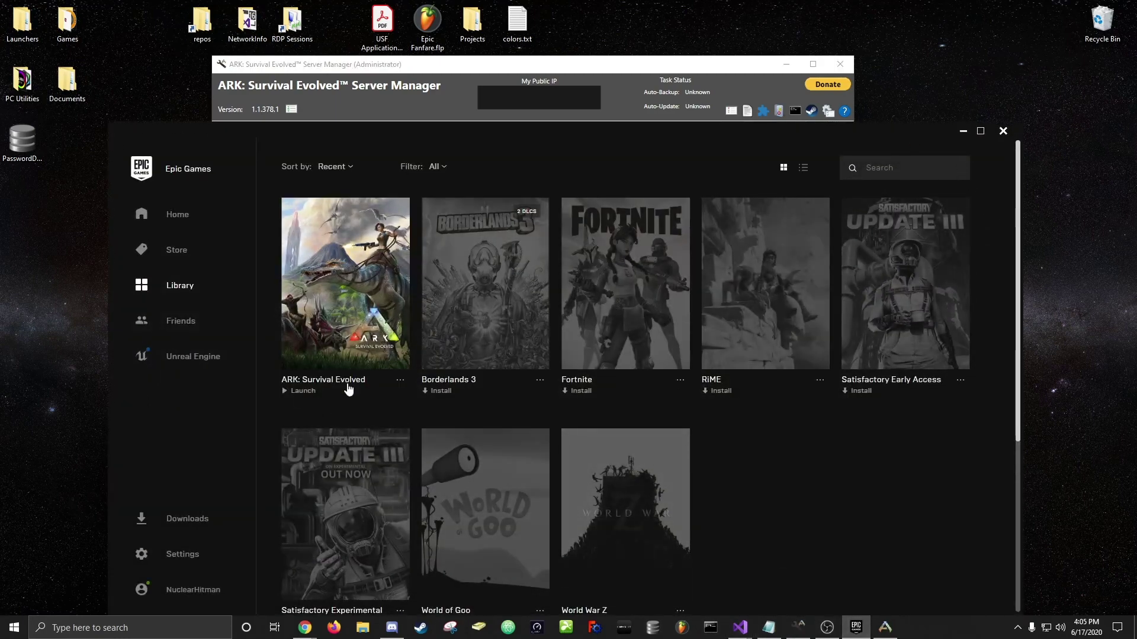
left_click(283, 396)
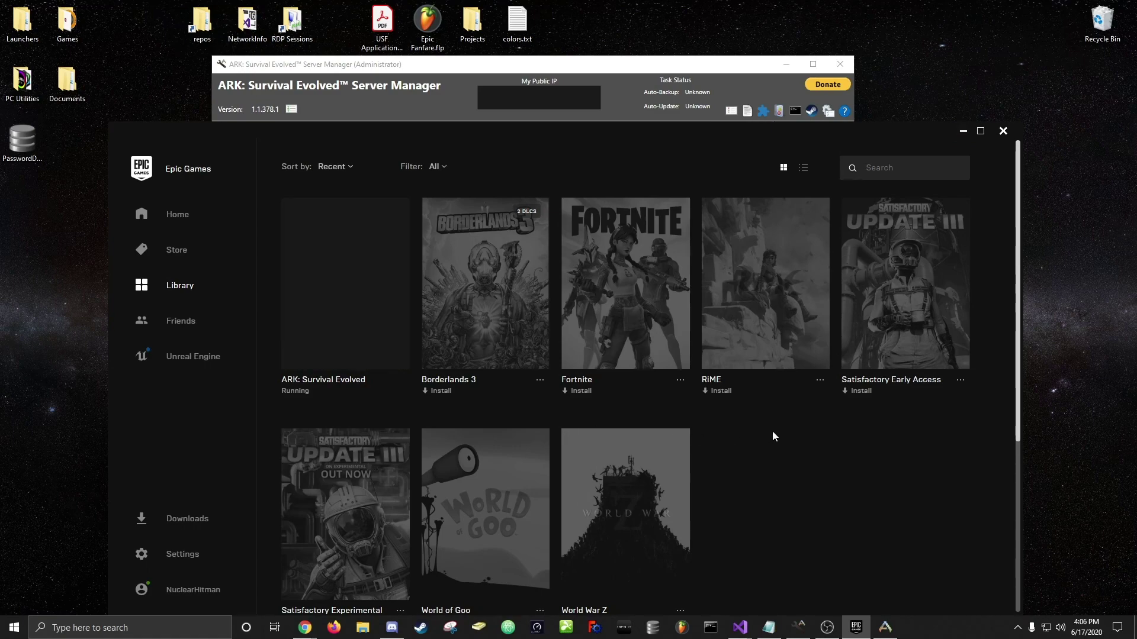
left_click(963, 130)
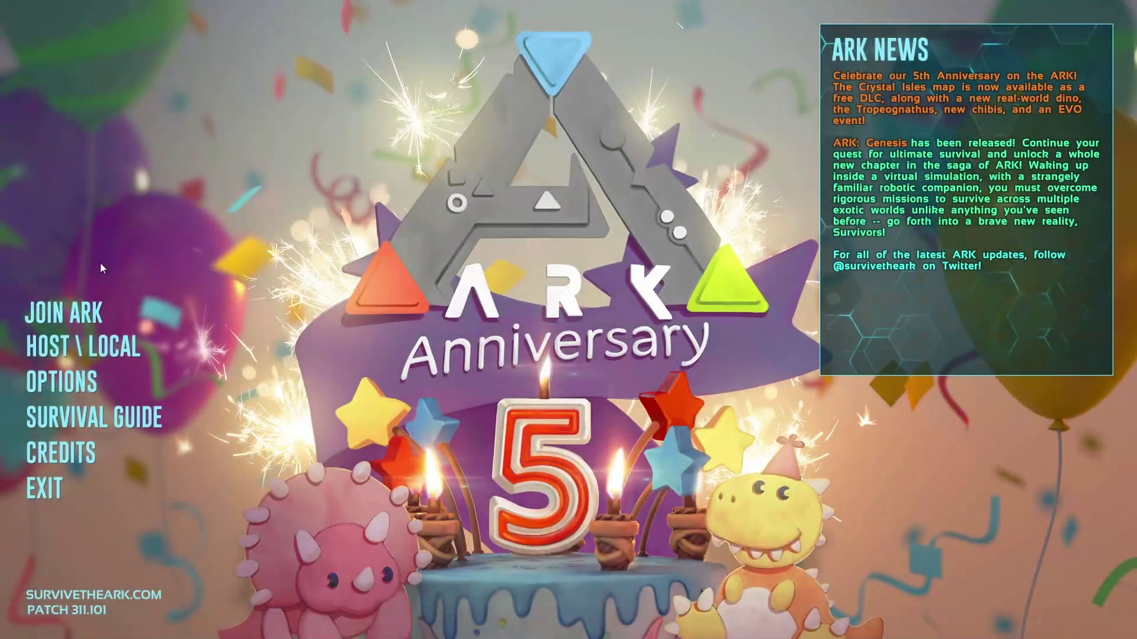
Open the Join ARK session list, keep the Unofficial session filter, and filter sessions by the name "Nukes Server".
left_click(63, 313)
left_click(310, 563)
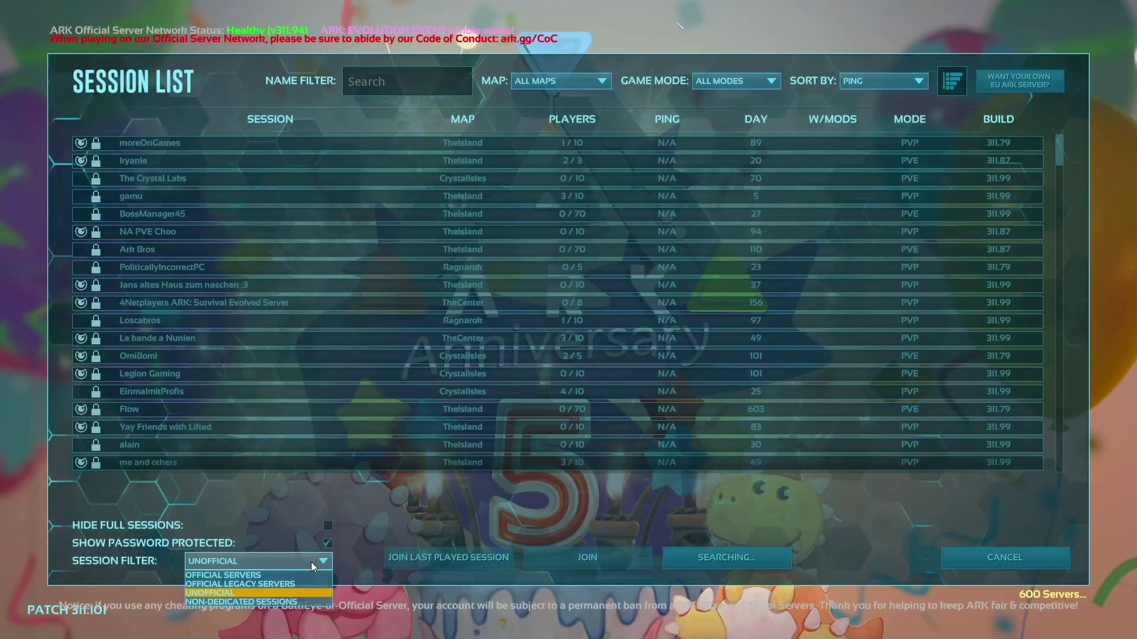
left_click(310, 563)
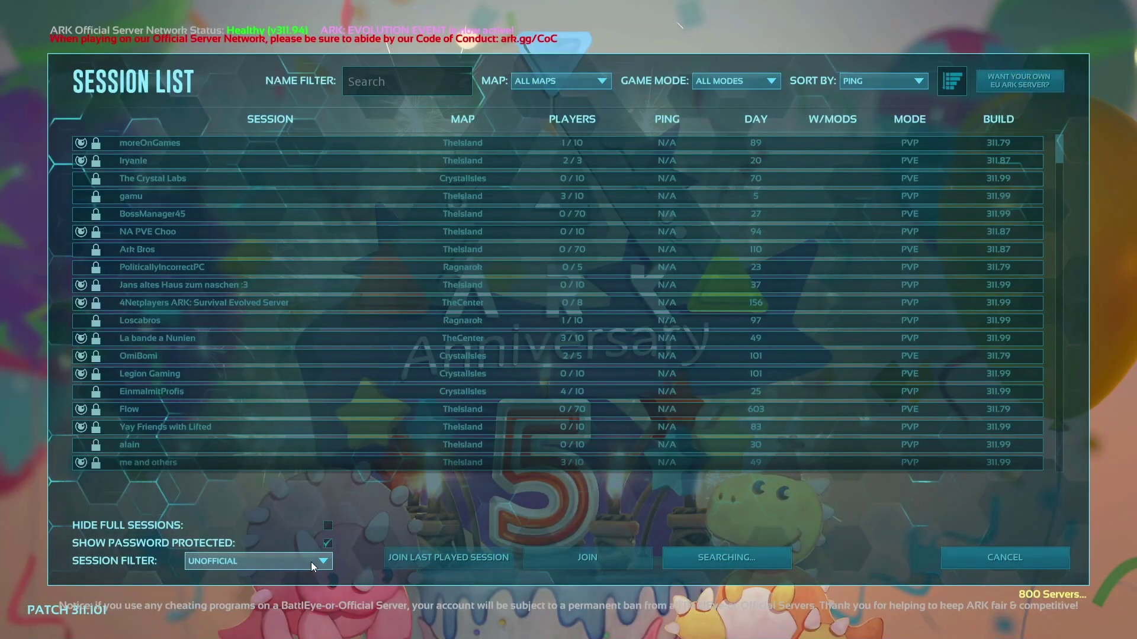
left_click(428, 85)
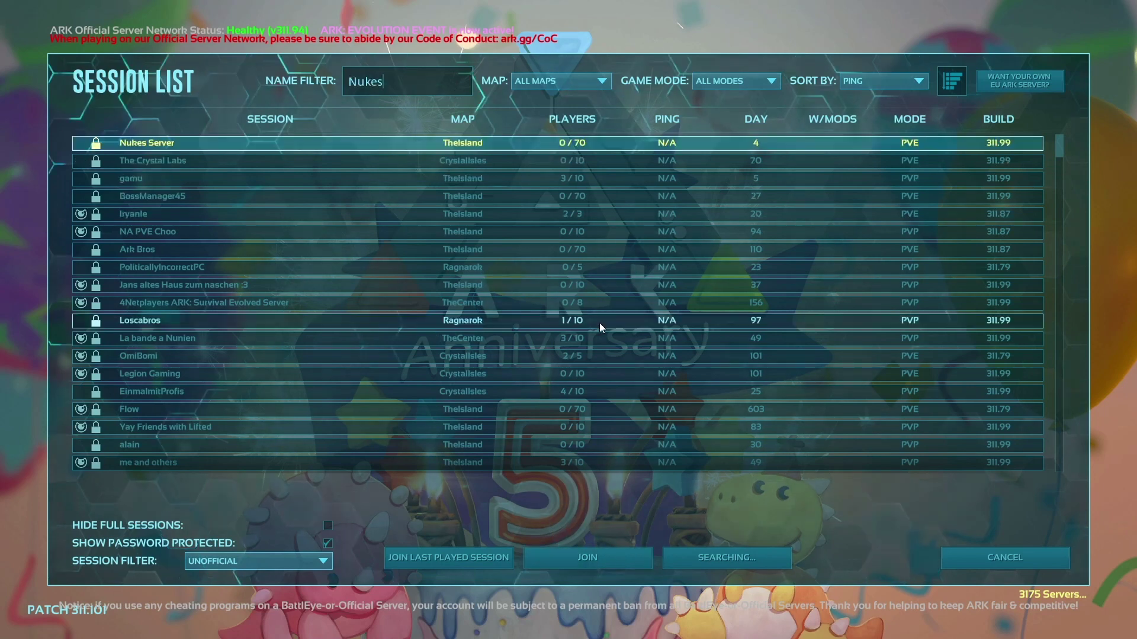
type("Ser")
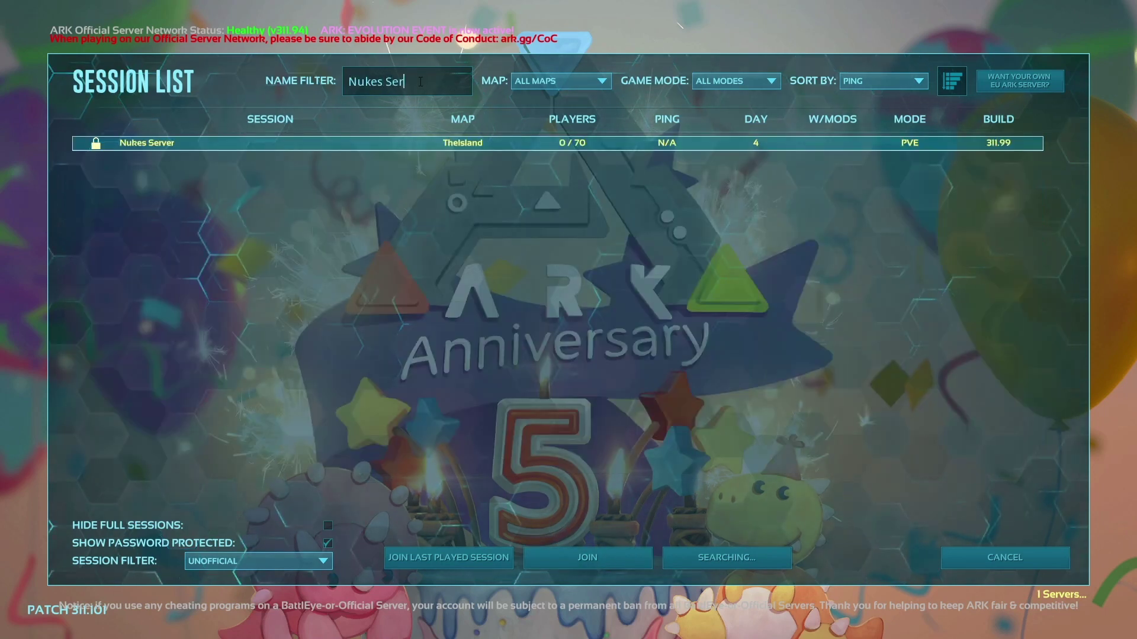
type("ver")
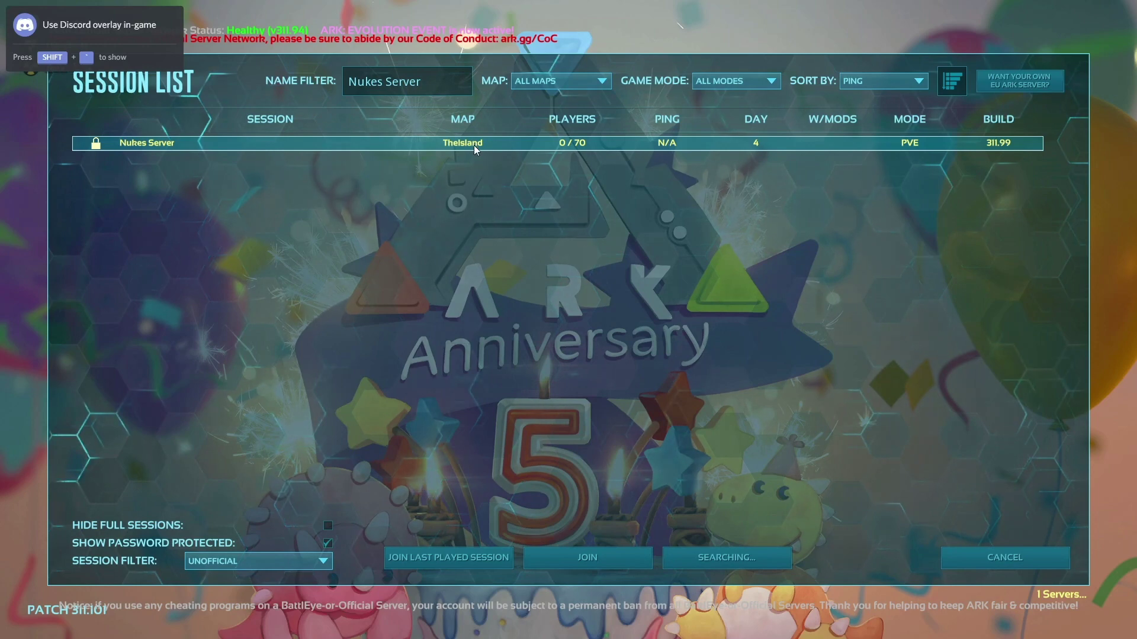
Join the Nukes Server session, entering the server password.
left_click(601, 560)
type("****")
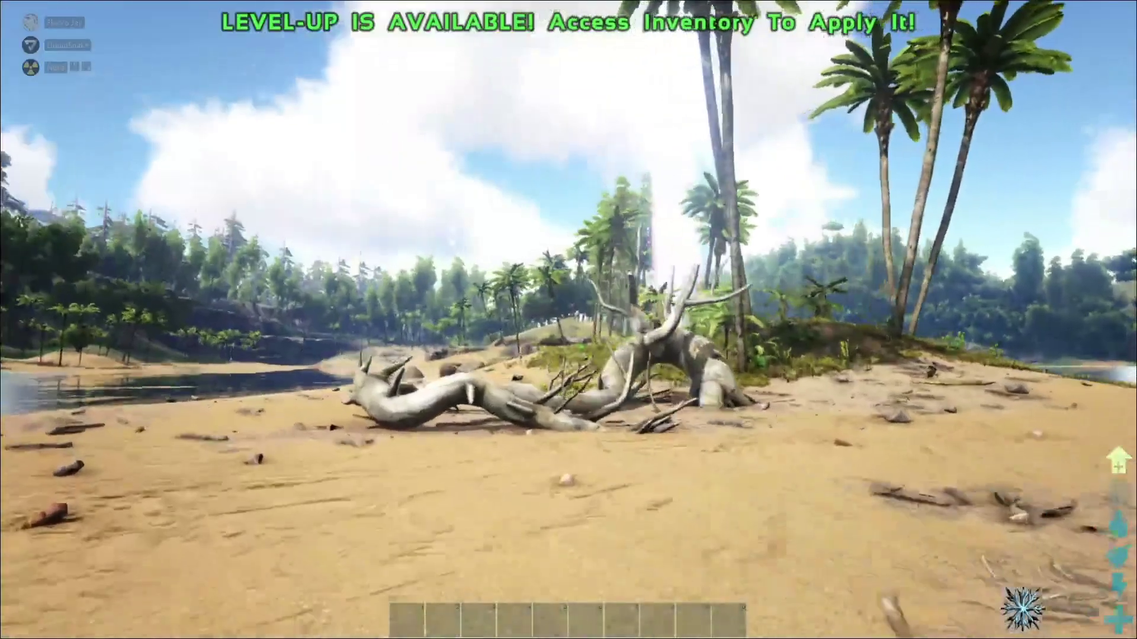
Look around and walk forward in the game world, and exit the game to the desktop.
mouse_move(568, 320)
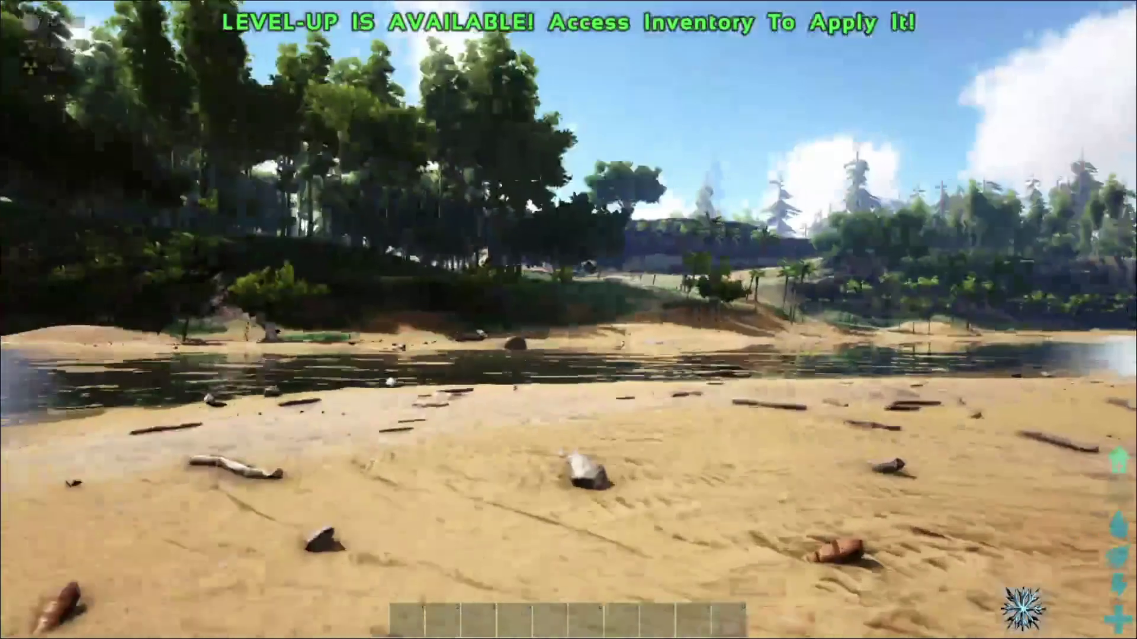
key("w")
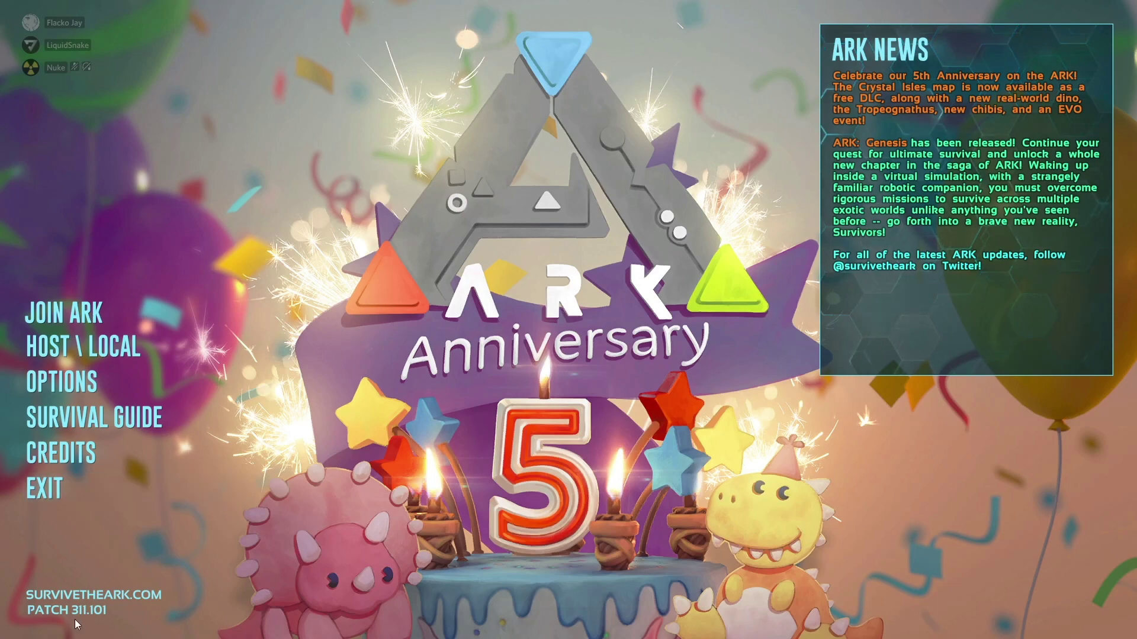
left_click(45, 489)
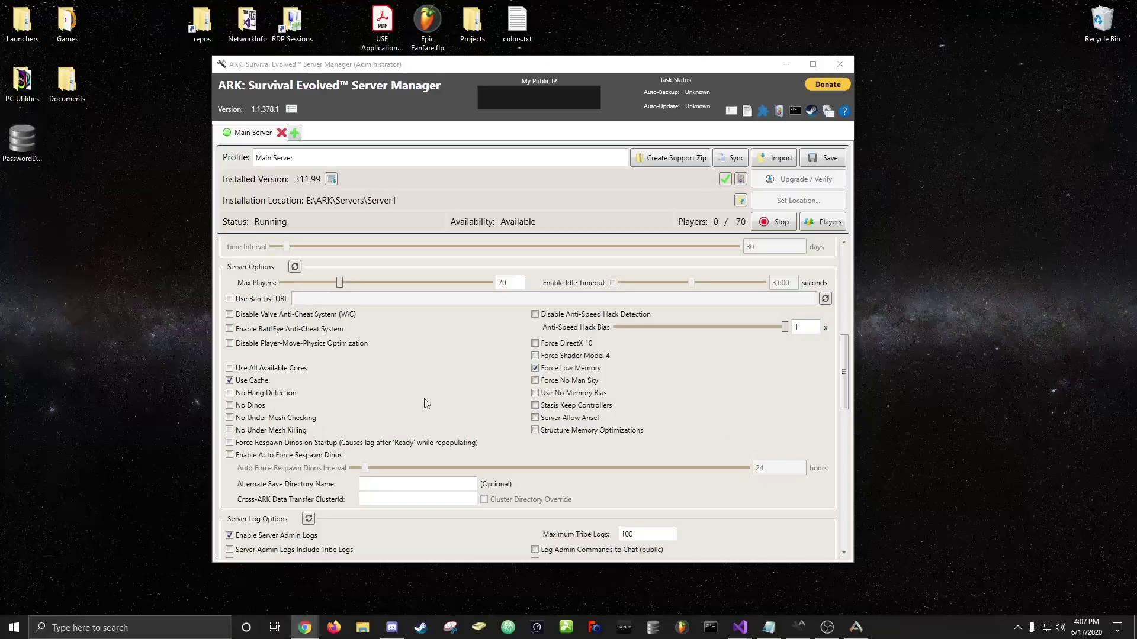